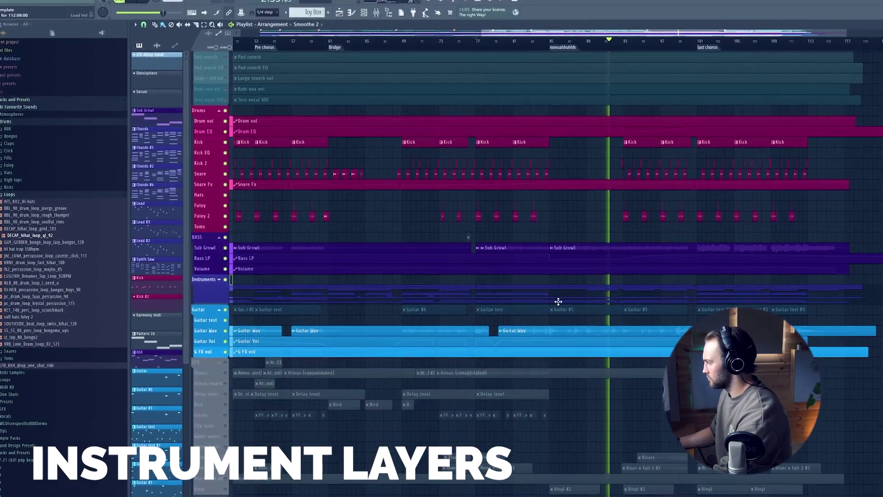
- Expand the Instruments track group in the playlist and look through its volume, FX, chord and lead layers
{"action": "scroll", "coordinate": [558, 301], "scroll_direction": "up", "scroll_amount": 5}
{"action": "left_click", "coordinate": [214, 267]}
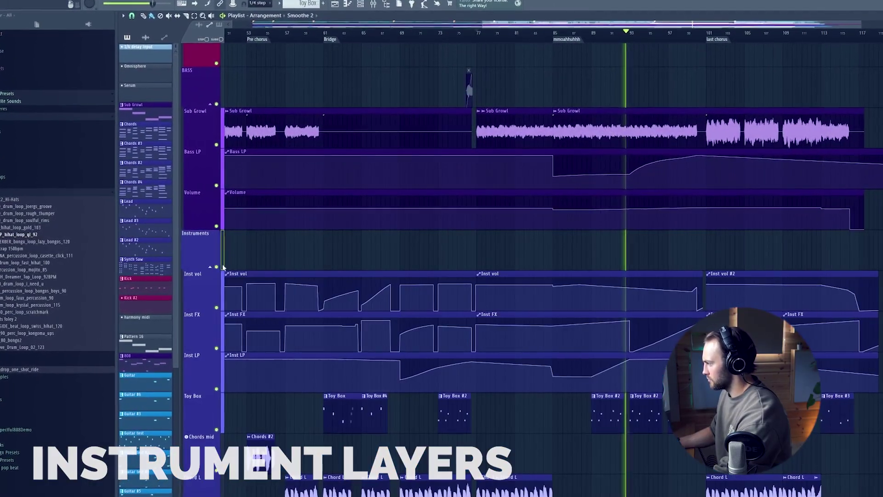
{"action": "scroll", "coordinate": [538, 265], "scroll_direction": "down", "scroll_amount": 6}
{"action": "scroll", "coordinate": [539, 263], "scroll_direction": "down", "scroll_amount": 8}
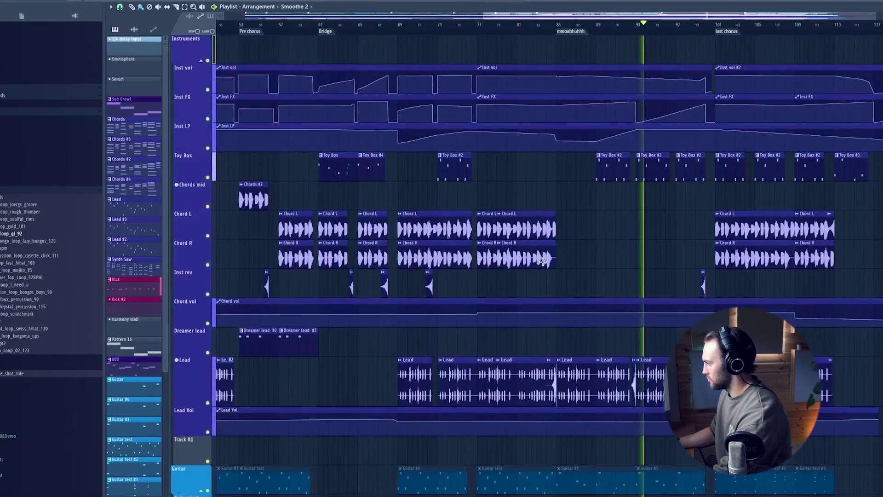
{"action": "scroll", "coordinate": [698, 276], "scroll_direction": "up", "scroll_amount": 4}
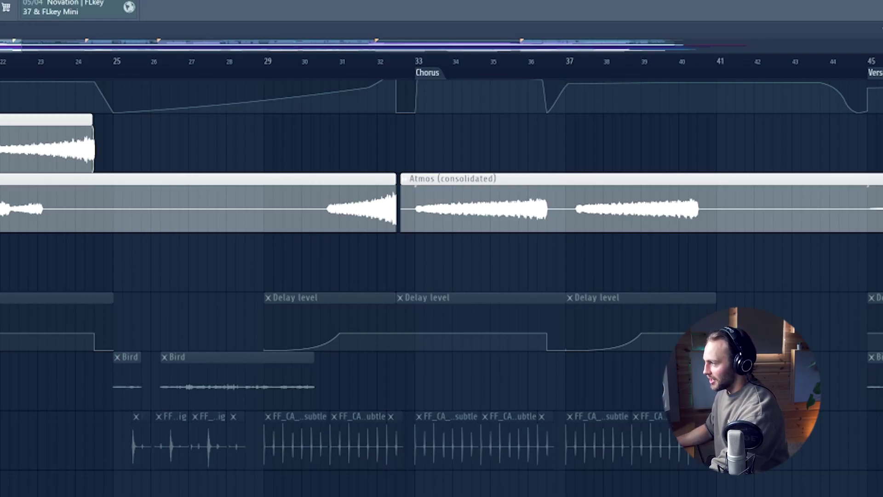
- Set the playback position before the Chorus marker and unmute the whole FX track group during playback
{"action": "left_click", "coordinate": [330, 62]}
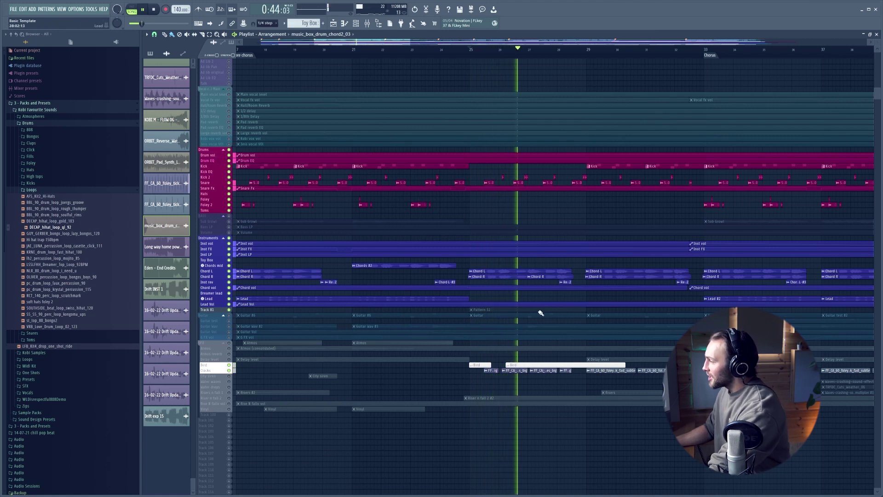
{"action": "left_click", "coordinate": [226, 343]}
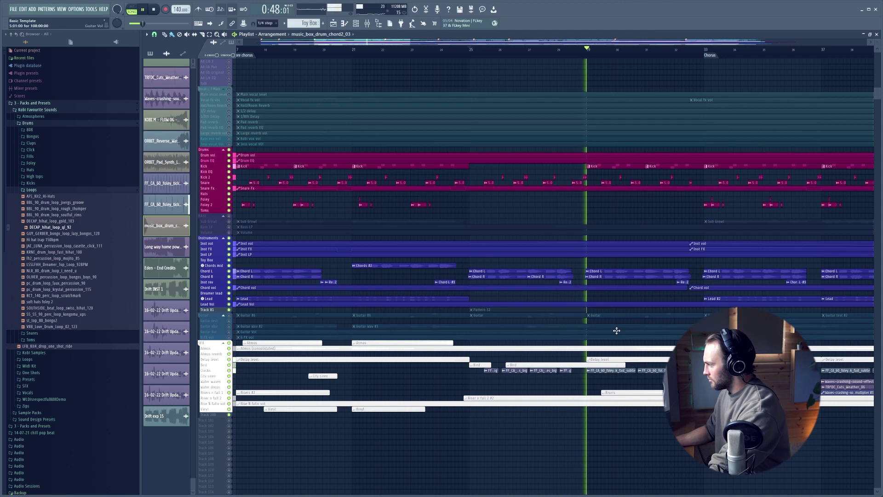
{"action": "scroll", "coordinate": [710, 54], "scroll_direction": "up", "scroll_amount": 3}
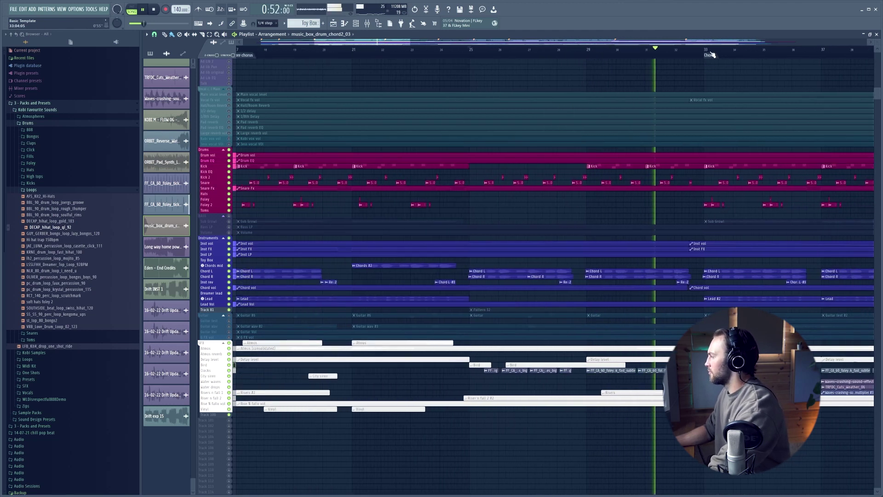
{"action": "scroll", "coordinate": [713, 54], "scroll_direction": "up", "scroll_amount": 2}
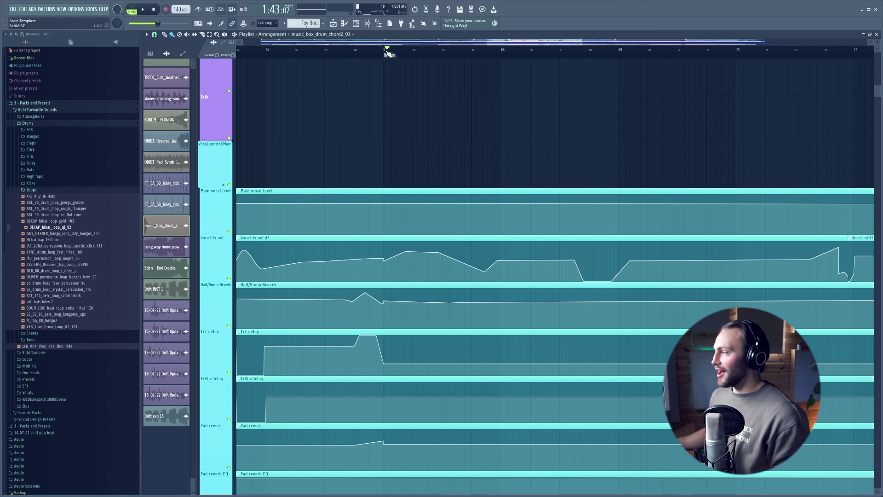
- Play the Bridge with the vocal control automation tracks and examine its vocal clips around the marker
{"action": "key", "text": "space"}
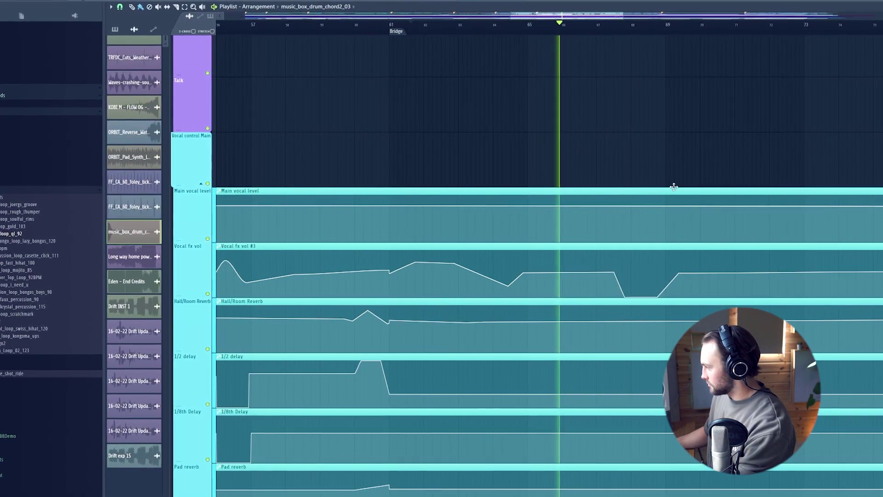
{"action": "scroll", "coordinate": [688, 27], "scroll_direction": "up", "scroll_amount": 4}
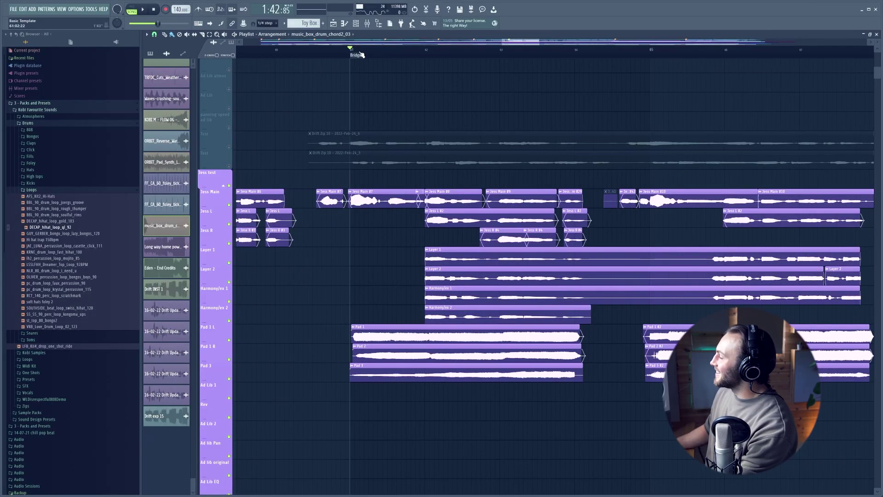
{"action": "scroll", "coordinate": [362, 55], "scroll_direction": "down", "scroll_amount": 3}
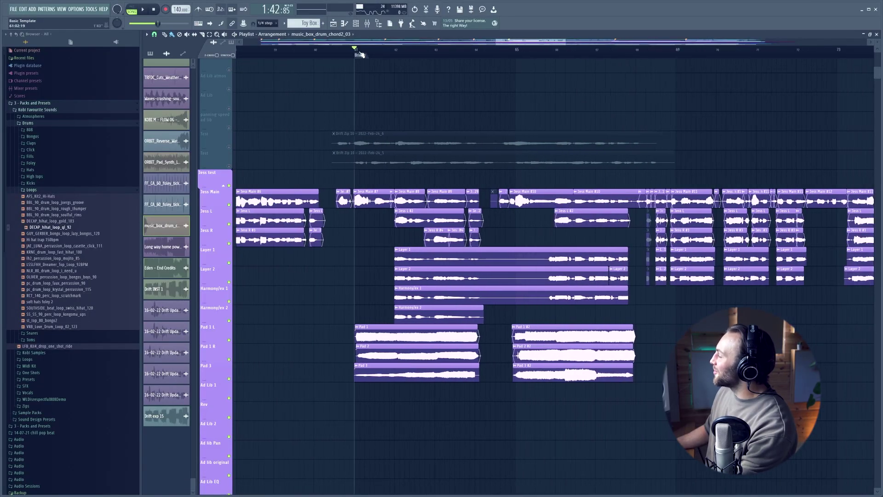
{"action": "scroll", "coordinate": [345, 291], "scroll_direction": "down", "scroll_amount": 3}
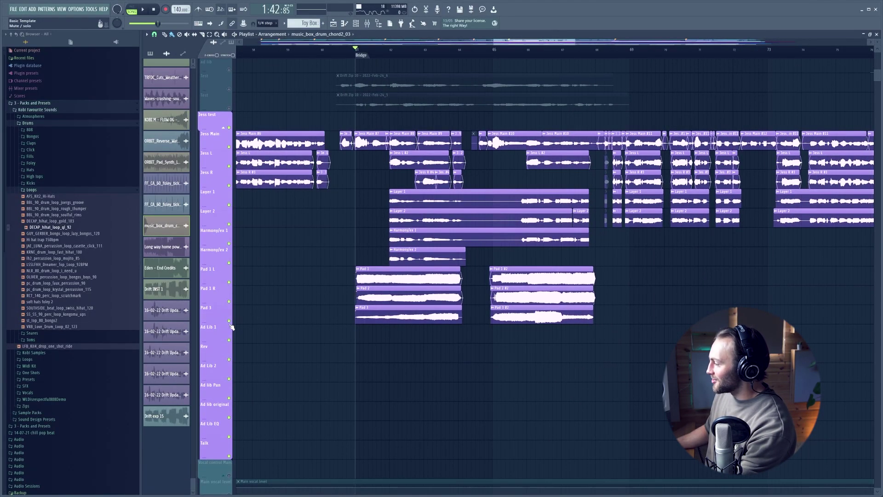
- Play from the Bridge marker to hear the pad vocals together with the main, layer and harmony tracks
{"action": "left_click", "coordinate": [231, 307]}
{"action": "scroll", "coordinate": [437, 49], "scroll_direction": "up", "scroll_amount": 3}
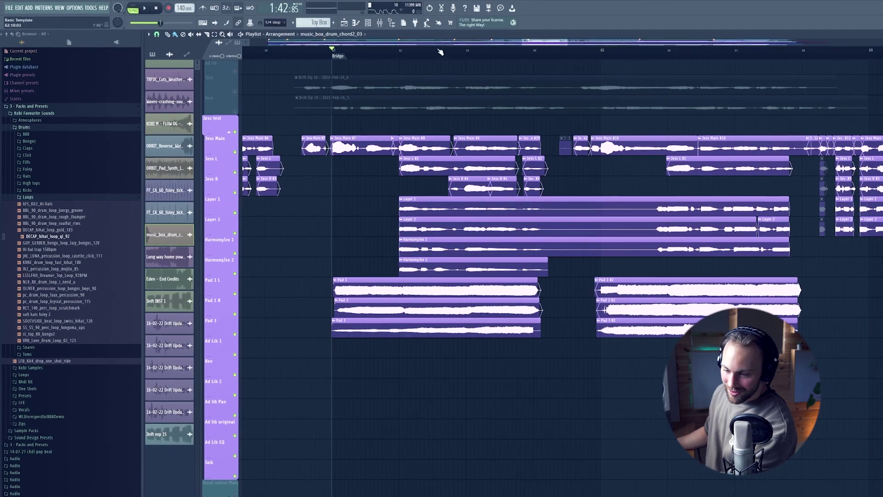
{"action": "key", "text": "space"}
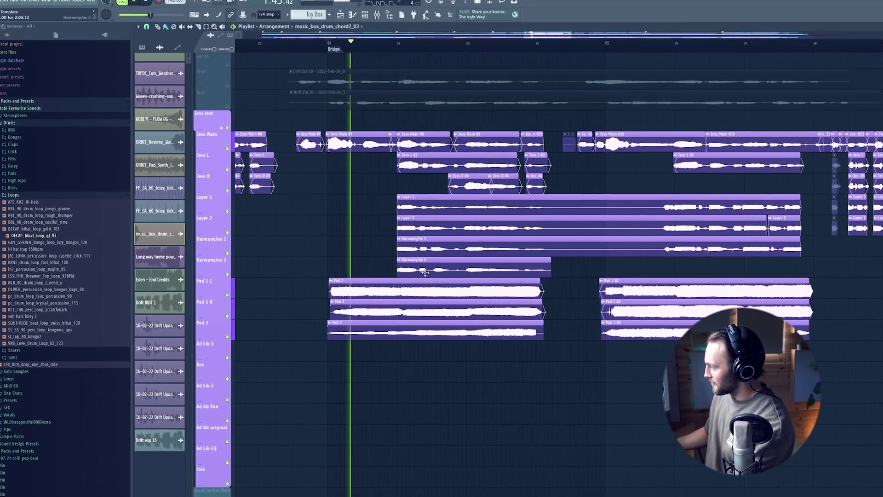
{"action": "scroll", "coordinate": [316, 272], "scroll_direction": "down", "scroll_amount": 3}
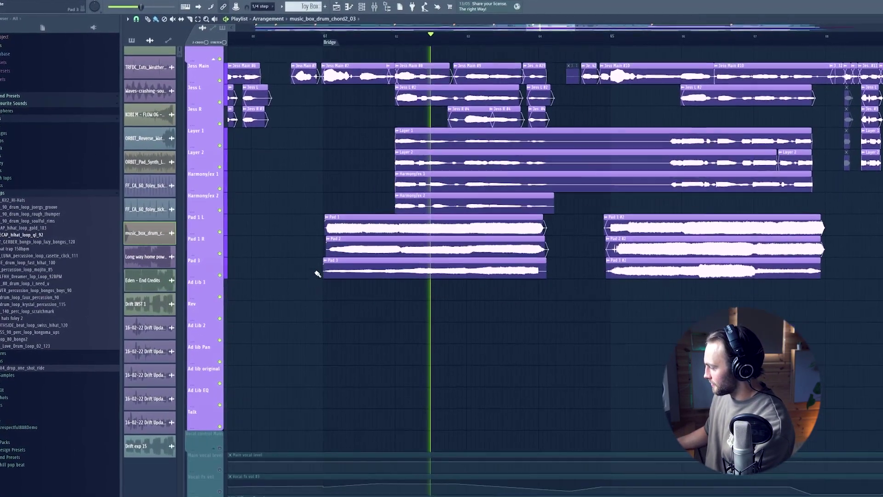
{"action": "scroll", "coordinate": [566, 331], "scroll_direction": "up", "scroll_amount": 3}
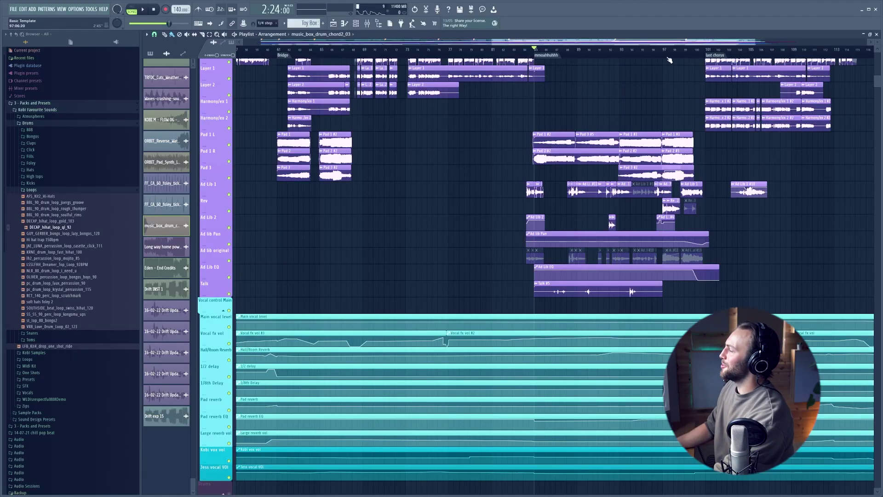
- Show the mixer during the mmoahhuhhh section and shrink it so more playlist tracks fit above it
{"action": "scroll", "coordinate": [669, 61], "scroll_direction": "down", "scroll_amount": 3}
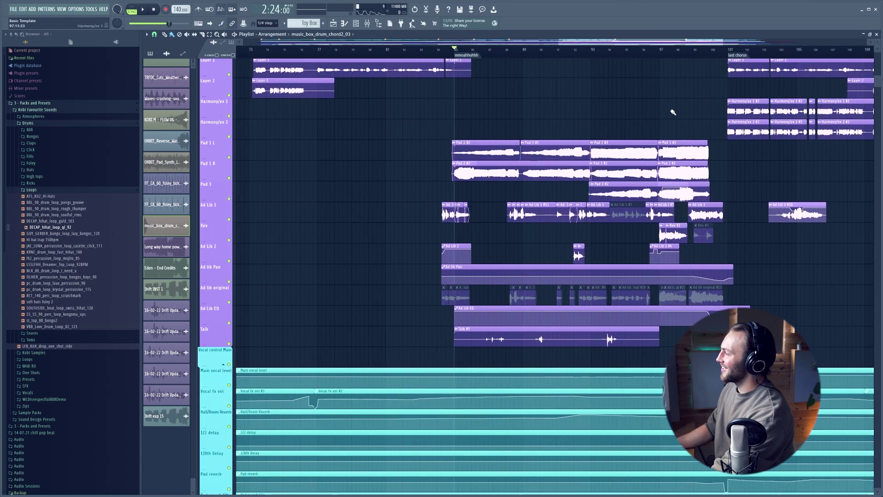
{"action": "key", "text": "F9"}
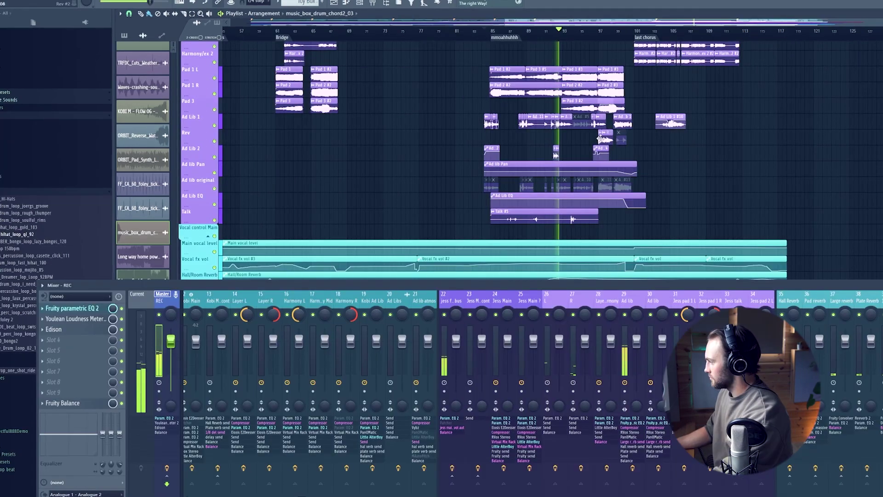
{"action": "scroll", "coordinate": [600, 124], "scroll_direction": "down", "scroll_amount": 1}
{"action": "scroll", "coordinate": [598, 101], "scroll_direction": "up", "scroll_amount": 3}
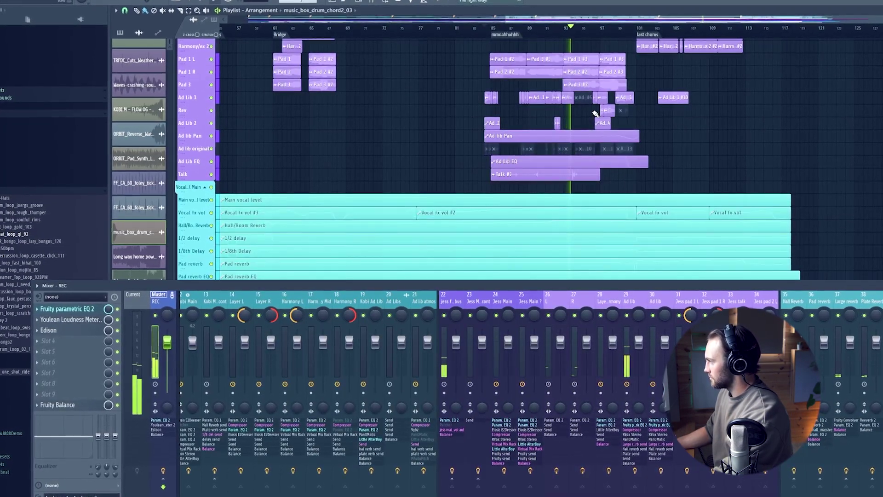
{"action": "scroll", "coordinate": [597, 86], "scroll_direction": "up", "scroll_amount": 2}
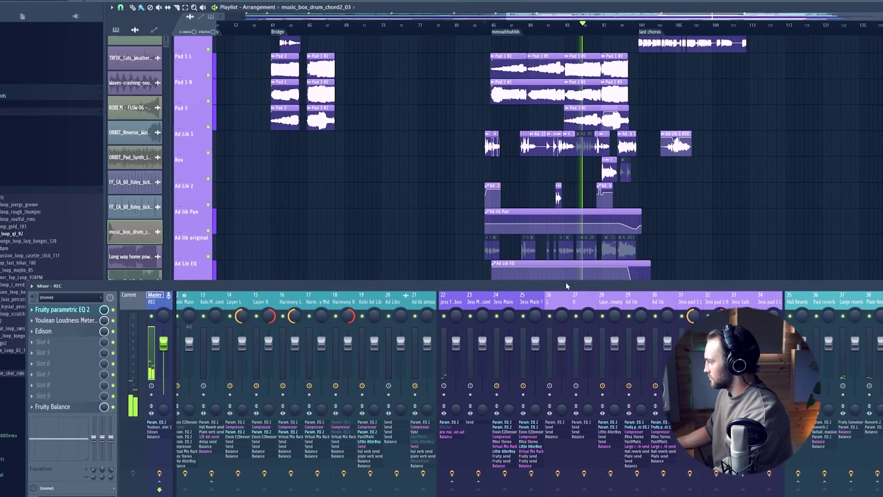
{"action": "left_click_drag", "start_coordinate": [566, 286], "coordinate": [556, 323]}
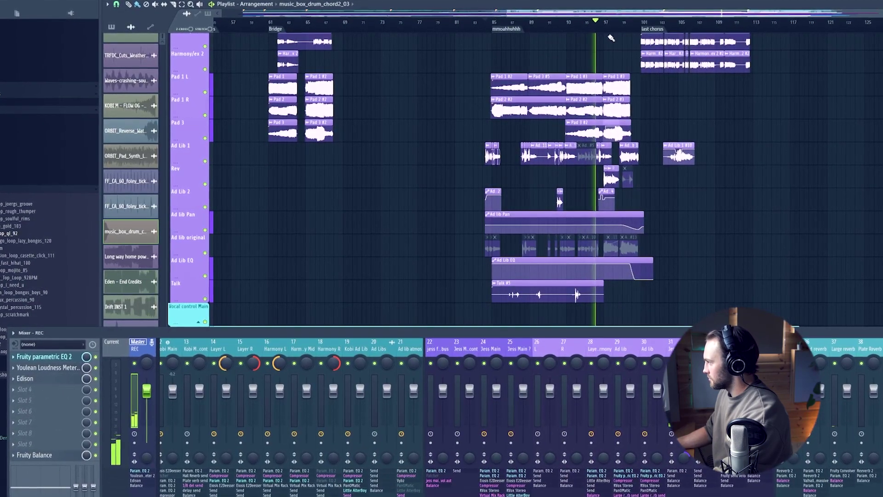
- Follow playback of the pads, ad libs and Talk clip through the mmoahhuhhh section towards the last chorus
{"action": "scroll", "coordinate": [612, 29], "scroll_direction": "up", "scroll_amount": 5}
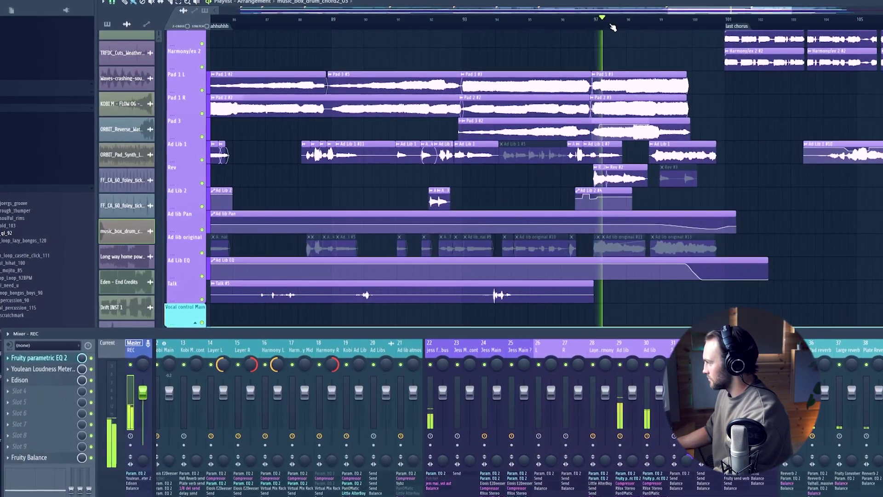
{"action": "scroll", "coordinate": [613, 28], "scroll_direction": "down", "scroll_amount": 3}
{"action": "scroll", "coordinate": [647, 28], "scroll_direction": "up", "scroll_amount": 5}
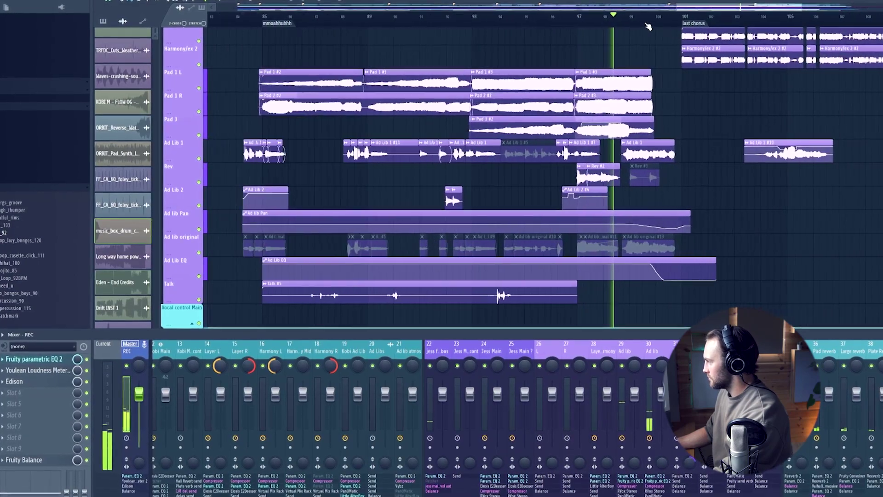
{"action": "scroll", "coordinate": [715, 171], "scroll_direction": "up", "scroll_amount": 3}
{"action": "scroll", "coordinate": [714, 171], "scroll_direction": "down", "scroll_amount": 3}
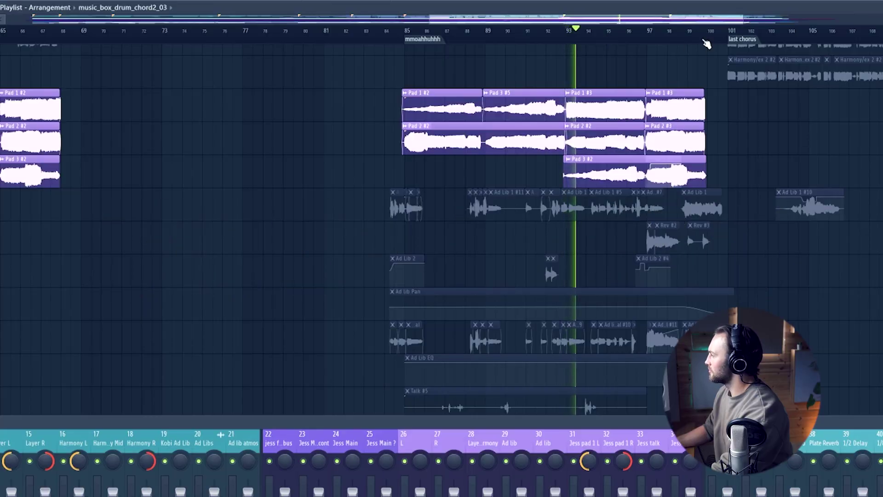
- Listen to the soloed Pad 1 L, Pad 1 R and Pad 3 tracks in the mmoahhuhhh section
{"action": "scroll", "coordinate": [707, 44], "scroll_direction": "up", "scroll_amount": 4}
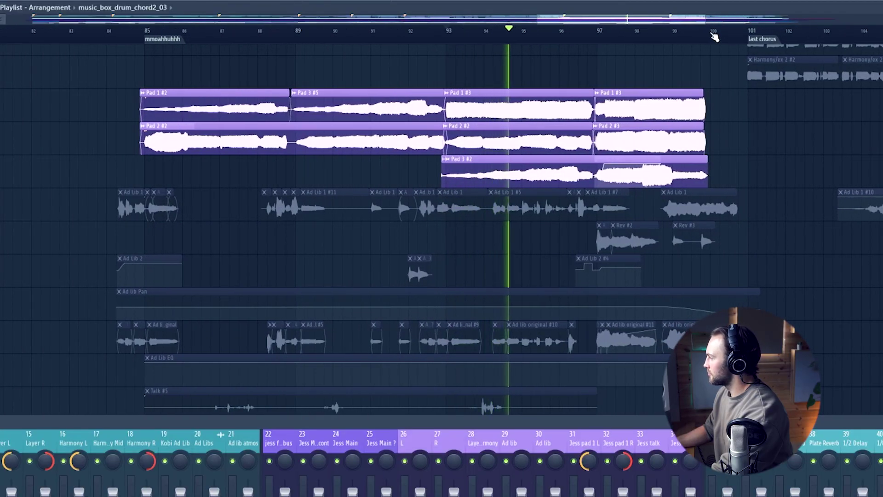
{"action": "scroll", "coordinate": [714, 37], "scroll_direction": "down", "scroll_amount": 3}
{"action": "scroll", "coordinate": [731, 39], "scroll_direction": "up", "scroll_amount": 4}
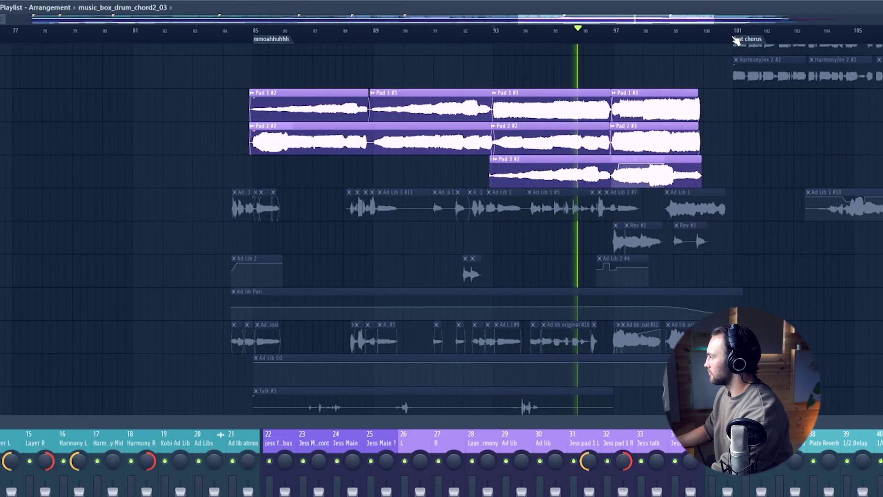
{"action": "scroll", "coordinate": [734, 39], "scroll_direction": "down", "scroll_amount": 5}
{"action": "scroll", "coordinate": [735, 40], "scroll_direction": "down", "scroll_amount": 4}
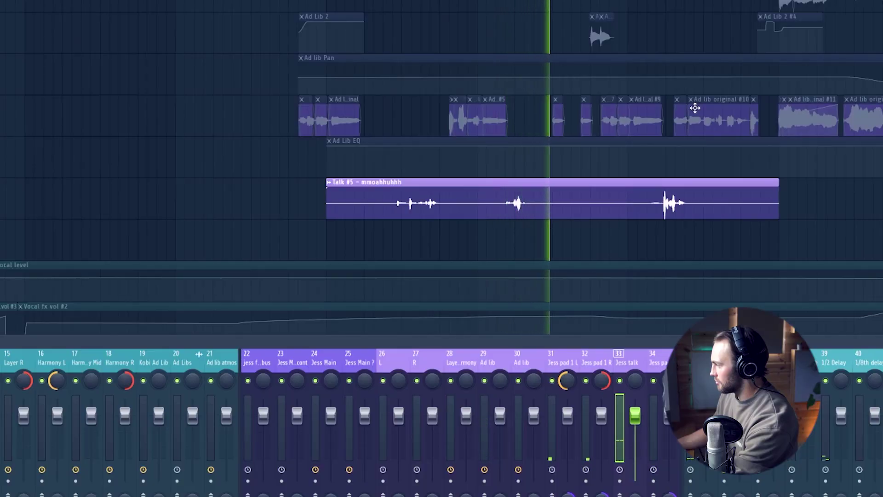
- Listen to the Talk clip together with the pads and Ad Lib 1 clips, and stop playback
{"action": "scroll", "coordinate": [87, 151], "scroll_direction": "down", "scroll_amount": 3}
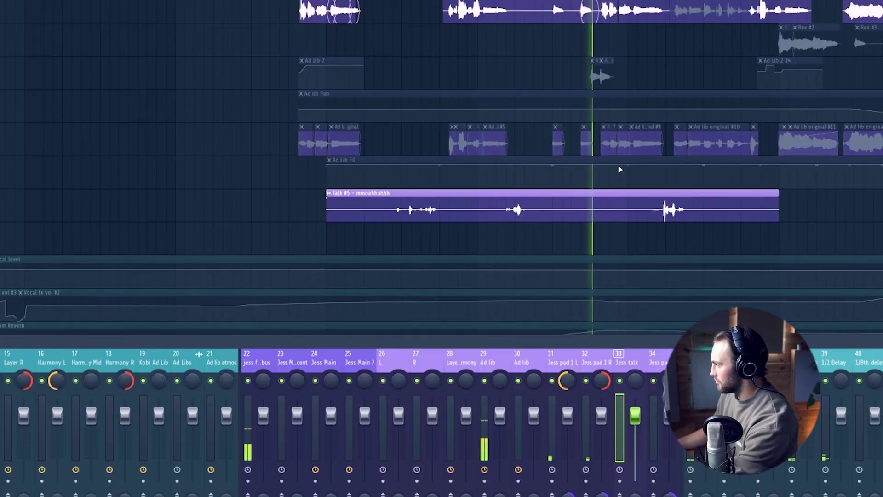
{"action": "scroll", "coordinate": [619, 170], "scroll_direction": "down", "scroll_amount": 5}
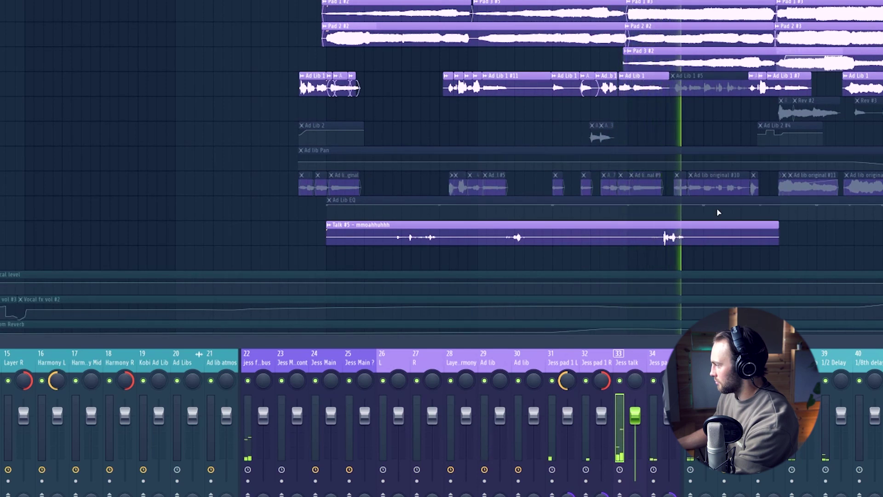
{"action": "key", "text": "space"}
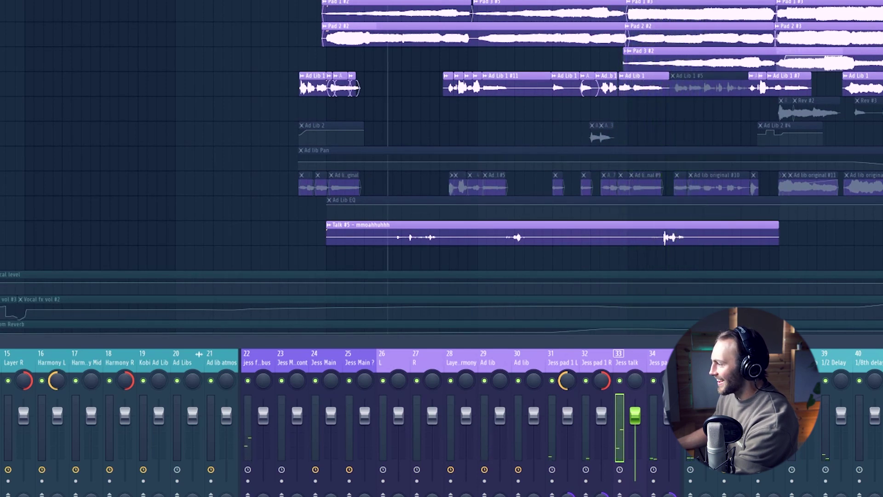
- Reposition playback in the mmoahhuhhh section and listen to the Talk track on its own
{"action": "left_click", "coordinate": [725, 27]}
{"action": "scroll", "coordinate": [666, 138], "scroll_direction": "up", "scroll_amount": 2}
{"action": "key", "text": "space"}
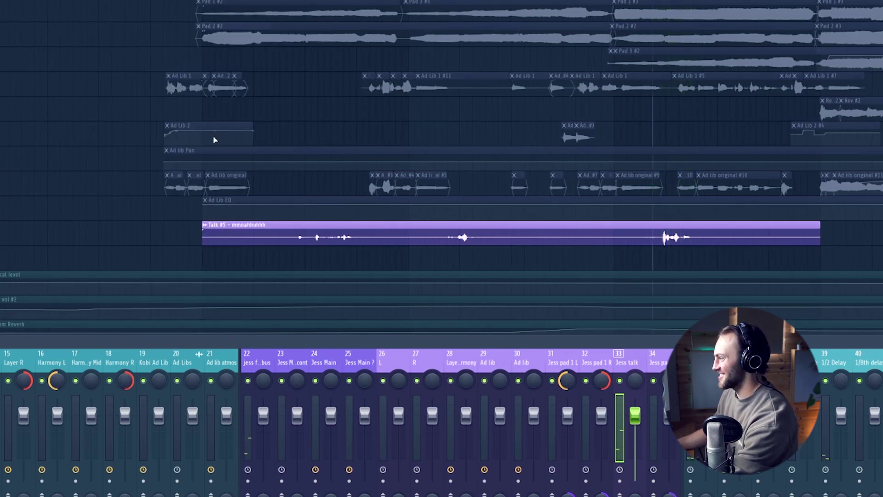
- Turn the muted tracks of the purple vocal group back on alongside the Talk track
{"action": "scroll", "coordinate": [238, 133], "scroll_direction": "up", "scroll_amount": 3}
{"action": "key", "text": "ctrl+a"}
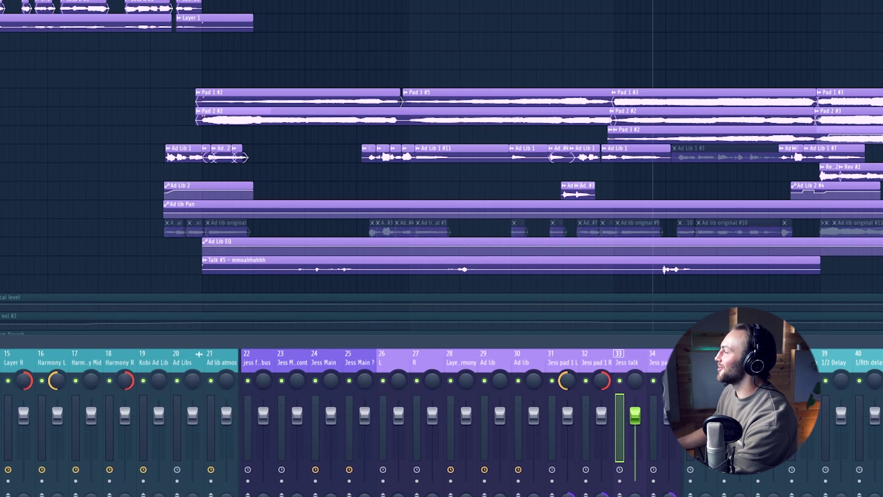
{"action": "scroll", "coordinate": [473, 33], "scroll_direction": "down", "scroll_amount": 5}
{"action": "scroll", "coordinate": [465, 109], "scroll_direction": "up", "scroll_amount": 2}
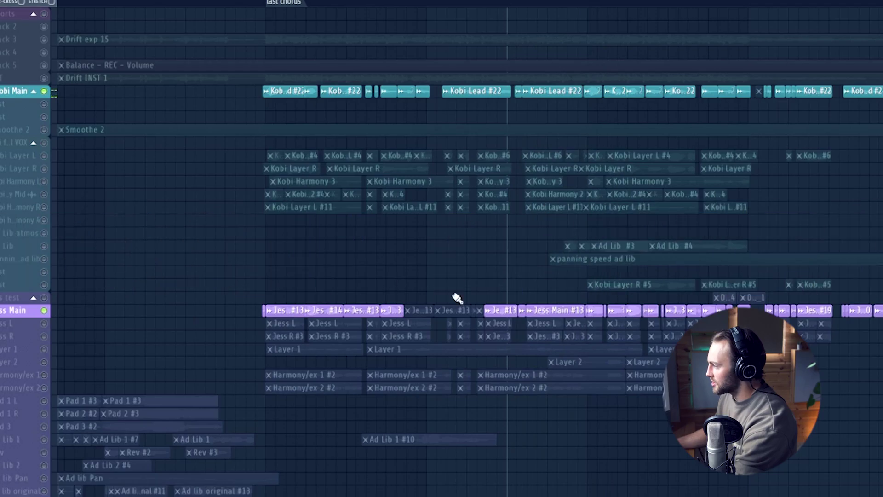
- Play the two main vocals in the last chorus and solo the Layer L and Layer R tracks of the teal vocal group
{"action": "key", "text": "space"}
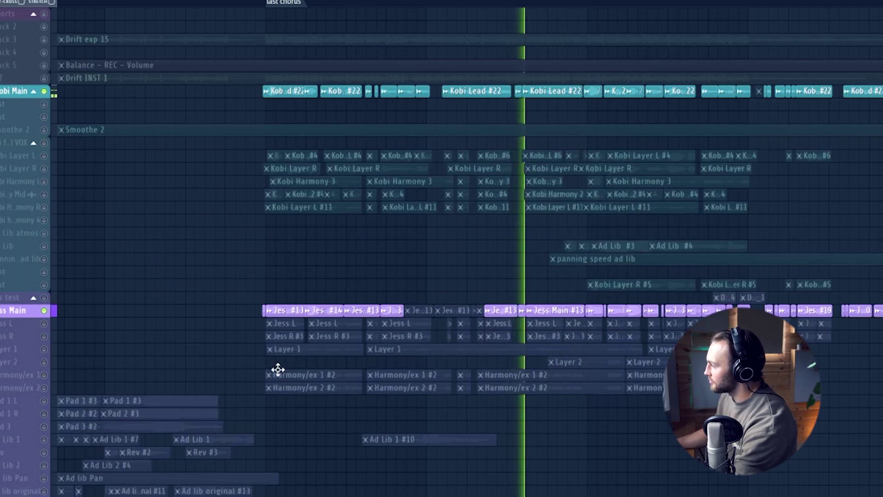
{"action": "scroll", "coordinate": [184, 313], "scroll_direction": "up", "scroll_amount": 3}
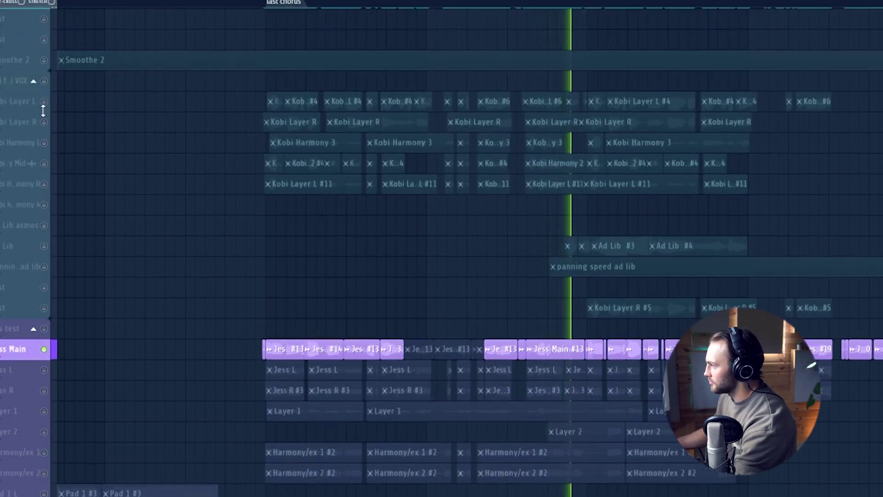
{"action": "left_click_drag", "start_coordinate": [48, 104], "coordinate": [49, 129]}
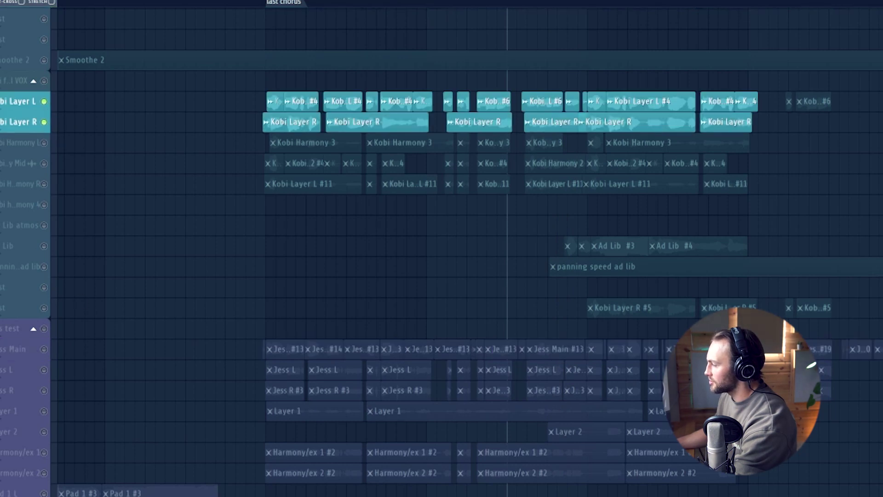
- Turn on the L and R tracks of the purple vocal group and play them with the teal Layer L and Layer R tracks in the last chorus
{"action": "left_click_drag", "start_coordinate": [50, 382], "coordinate": [52, 391]}
{"action": "key", "text": "space"}
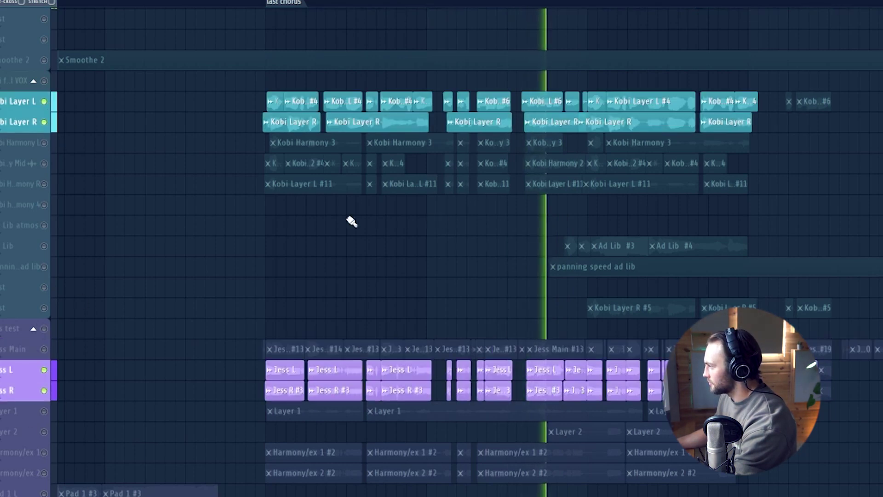
{"action": "key", "text": "space"}
- Add the teal group's Harmony L, Mid and R tracks and the purple group's Harmony/ex 1 and 2, and play the layered last chorus vocals
{"action": "left_click_drag", "start_coordinate": [48, 144], "coordinate": [52, 192]}
{"action": "left_click_drag", "start_coordinate": [50, 453], "coordinate": [51, 474]}
{"action": "scroll", "coordinate": [52, 474], "scroll_direction": "down", "scroll_amount": 1}
{"action": "key", "text": "space"}
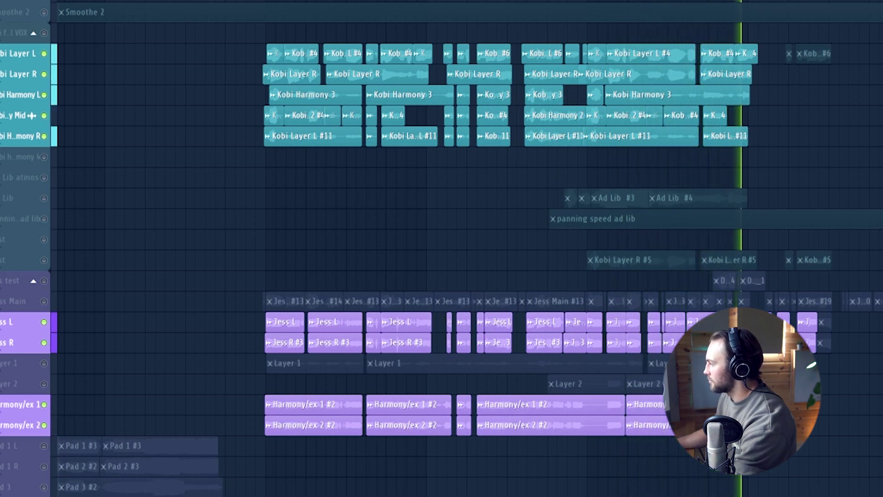
{"action": "key", "text": "space"}
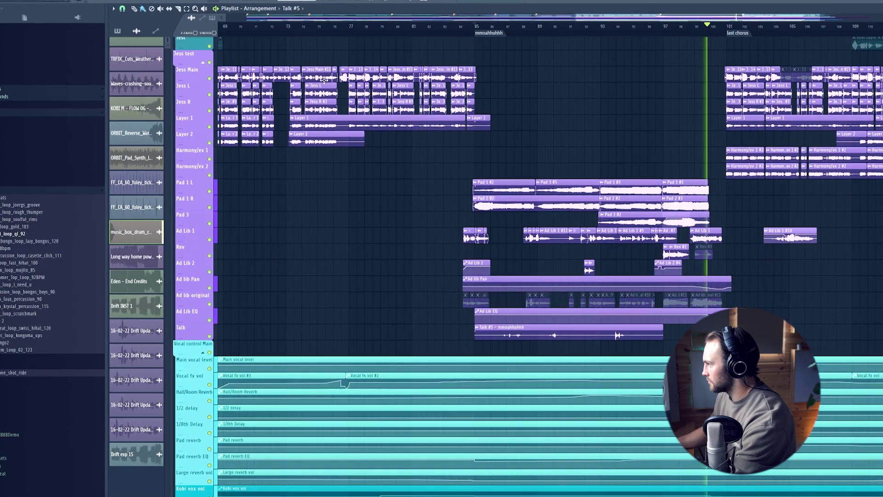
- Look over the vocal, automation, drum and bass tracks of the arrangement while the last chorus plays with all groups on
{"action": "scroll", "coordinate": [244, 128], "scroll_direction": "up", "scroll_amount": 6}
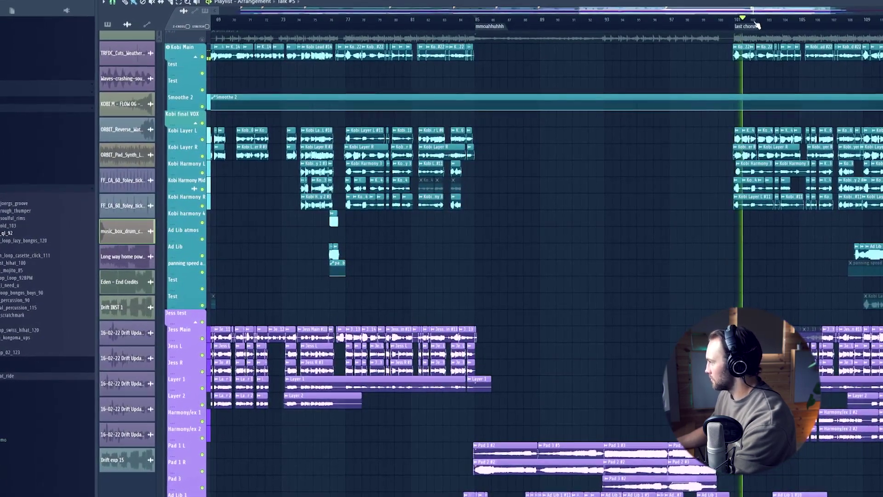
{"action": "scroll", "coordinate": [757, 25], "scroll_direction": "down", "scroll_amount": 8}
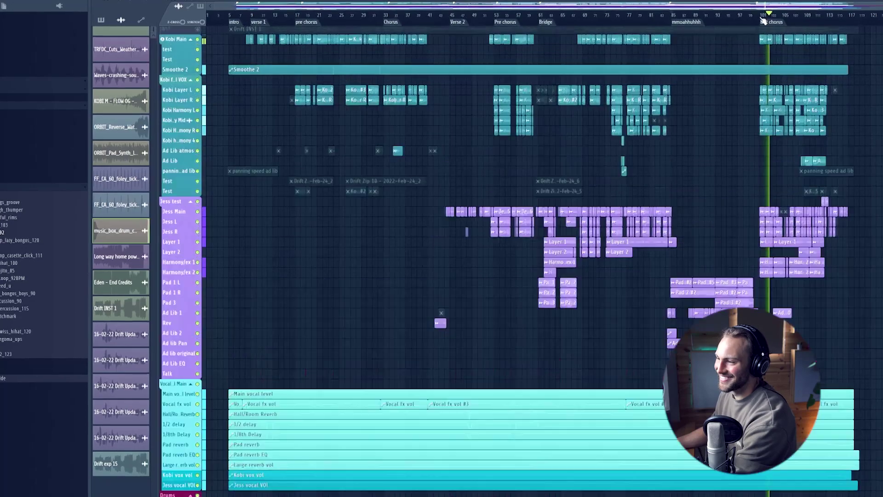
{"action": "scroll", "coordinate": [763, 21], "scroll_direction": "up", "scroll_amount": 3}
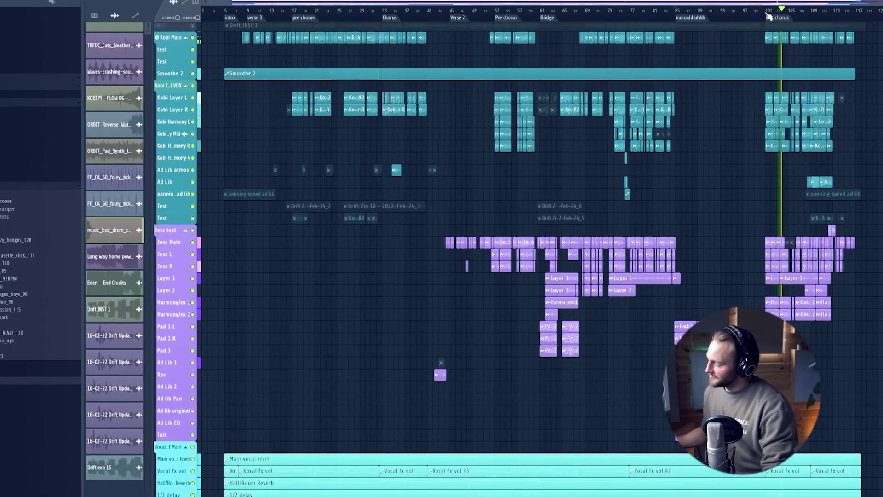
{"action": "scroll", "coordinate": [817, 17], "scroll_direction": "up", "scroll_amount": 3}
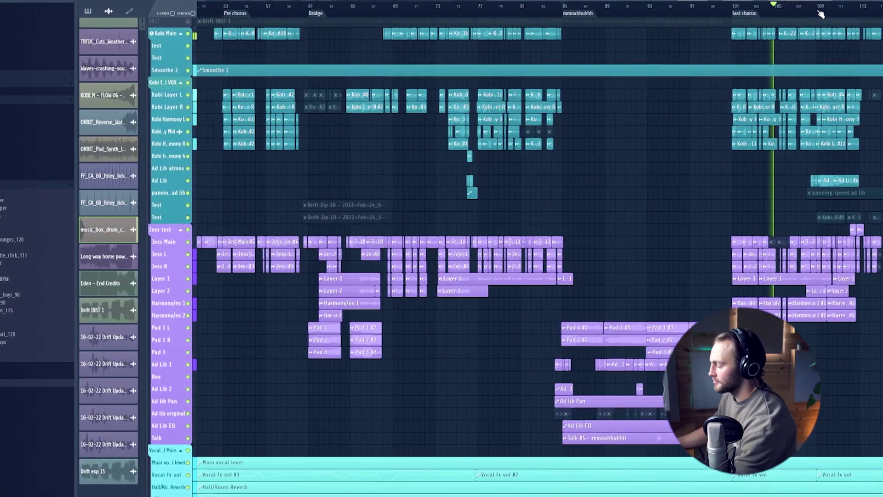
{"action": "scroll", "coordinate": [858, 133], "scroll_direction": "down", "scroll_amount": 3}
{"action": "scroll", "coordinate": [859, 133], "scroll_direction": "down", "scroll_amount": 1}
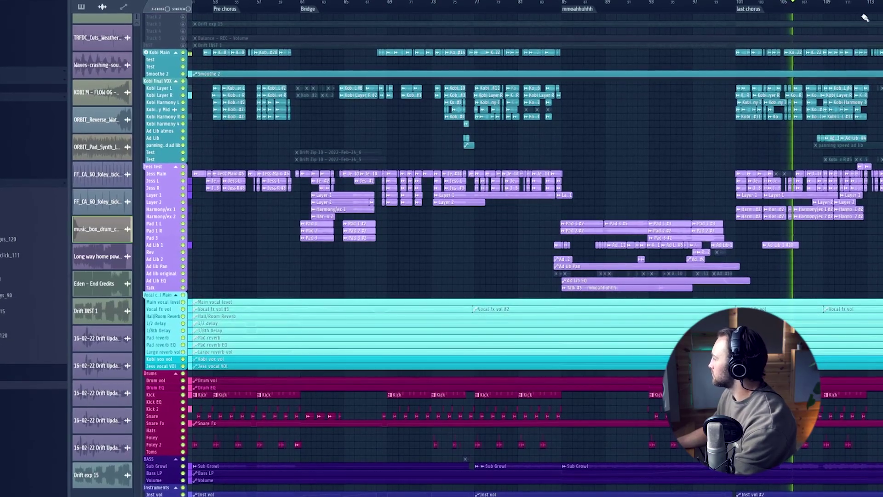